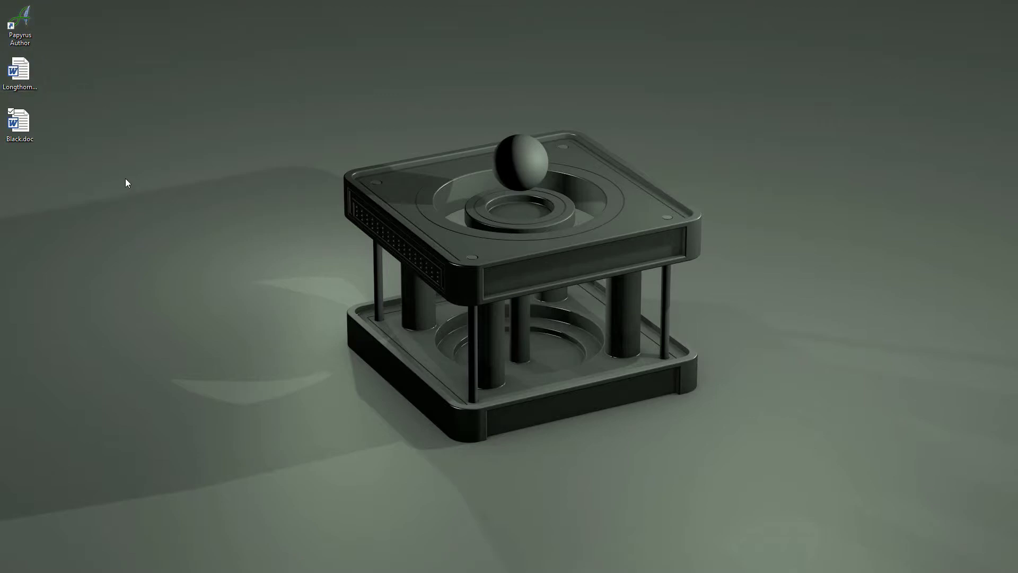
Open Longthorn.doc in Papyrus Author and maximize its window.
{"action": "left_click", "coordinate": [29, 78]}
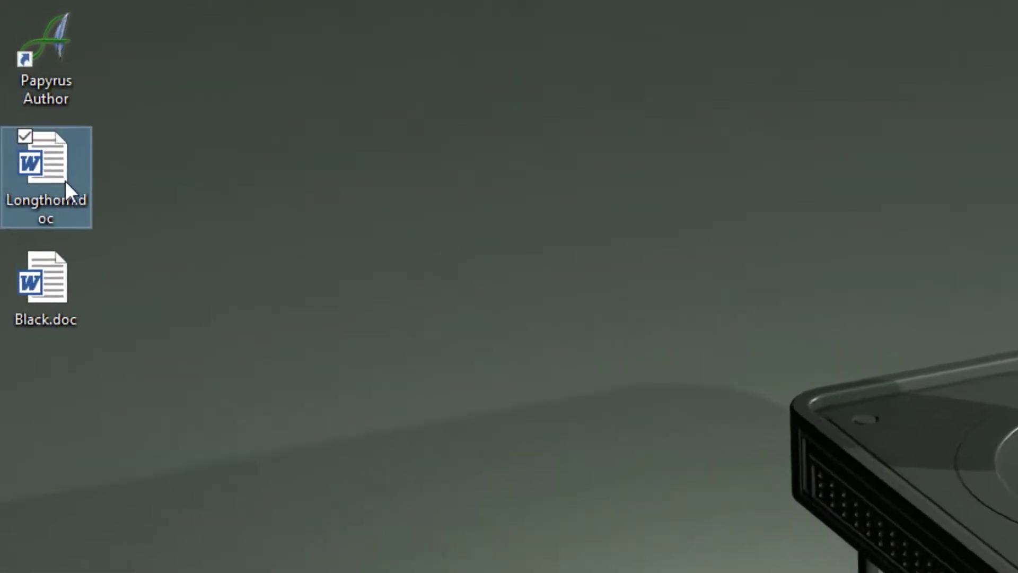
{"action": "mouse_move", "coordinate": [65, 180]}
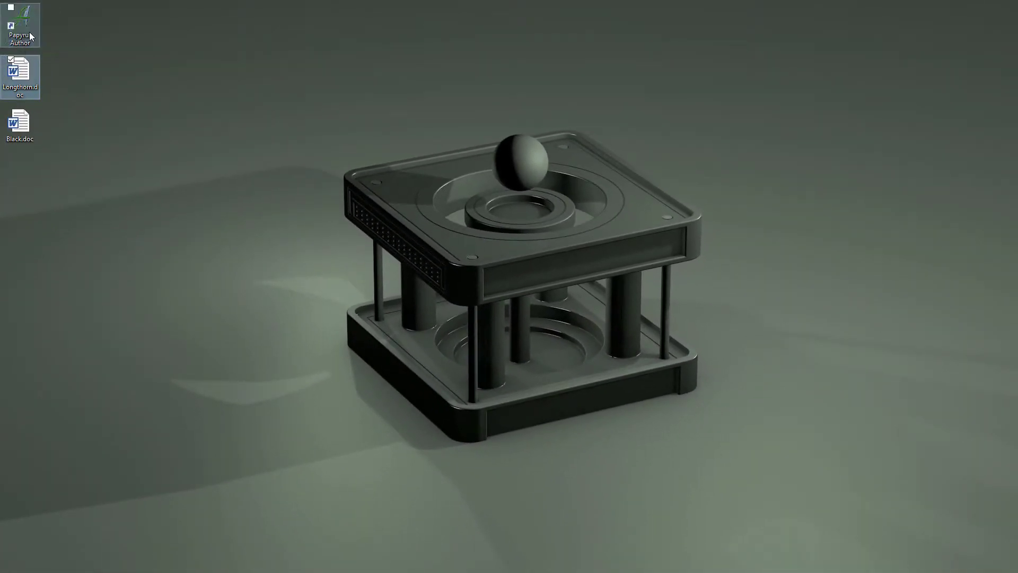
{"action": "double_click", "coordinate": [30, 33]}
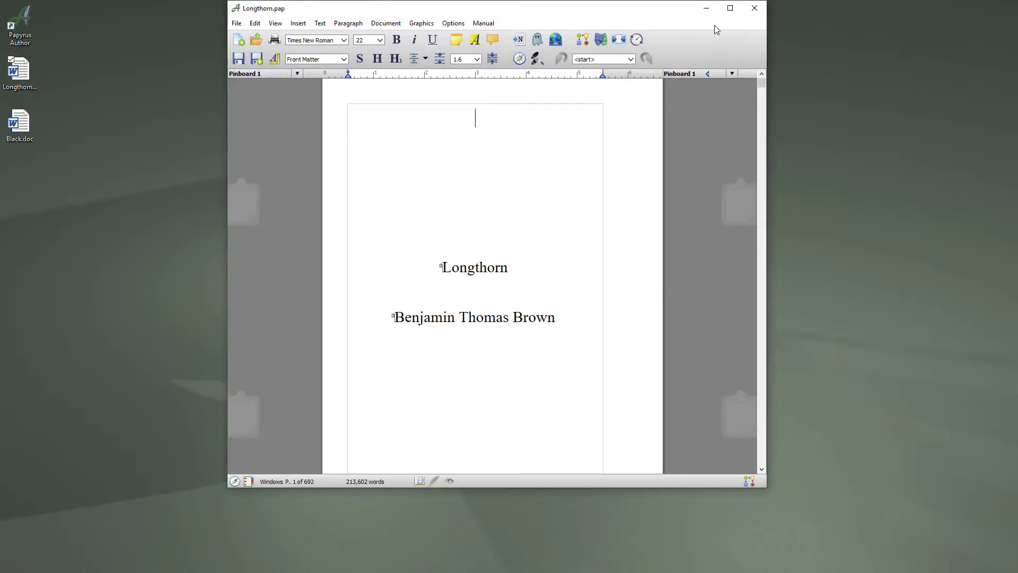
{"action": "left_click", "coordinate": [731, 8]}
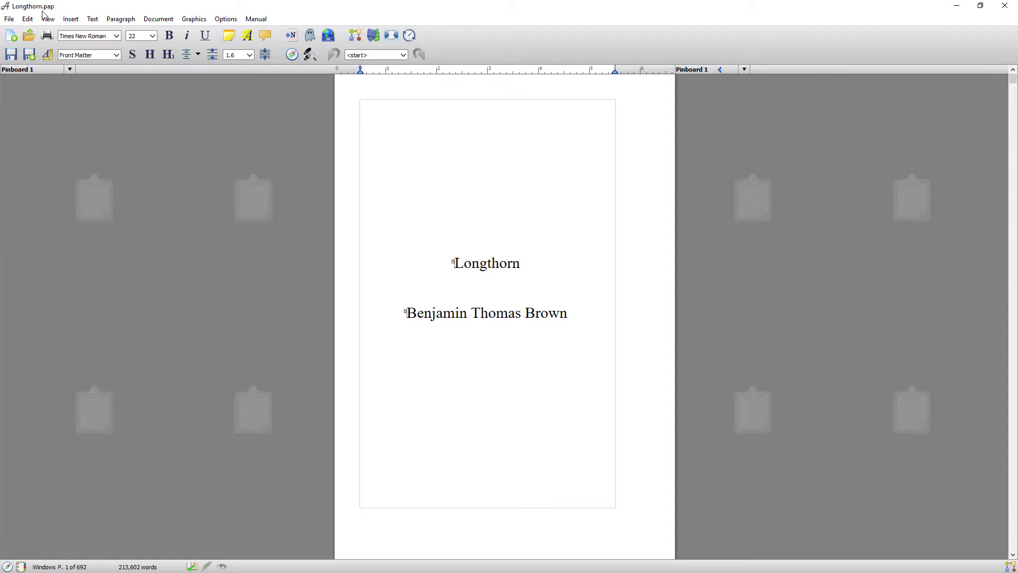
Show a widened Navigator and jump through Chapters 1, 2, 4 and 7.
{"action": "left_click", "coordinate": [7, 567]}
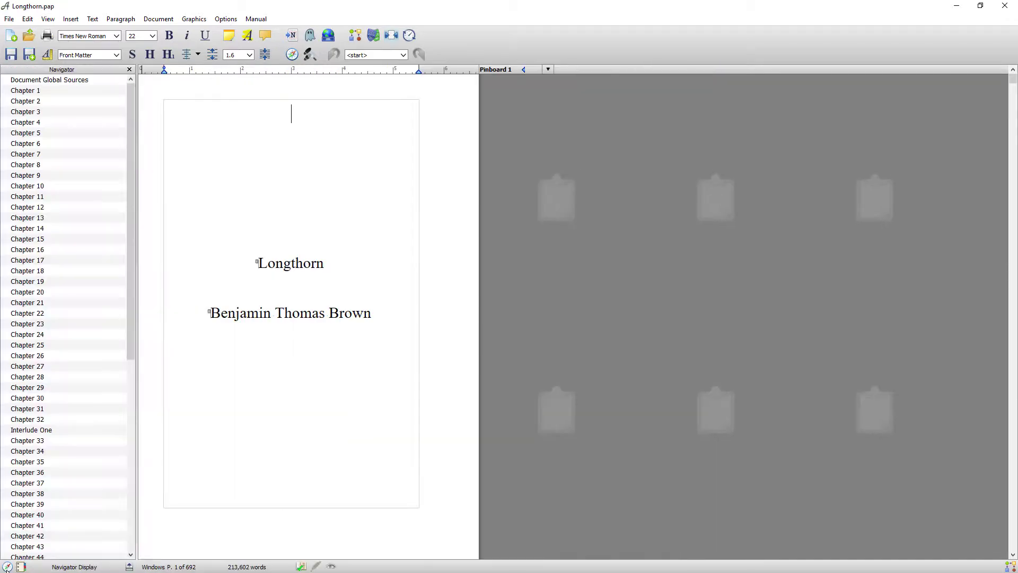
{"action": "left_click_drag", "start_coordinate": [135, 329], "coordinate": [257, 329]}
{"action": "left_click", "coordinate": [24, 90]}
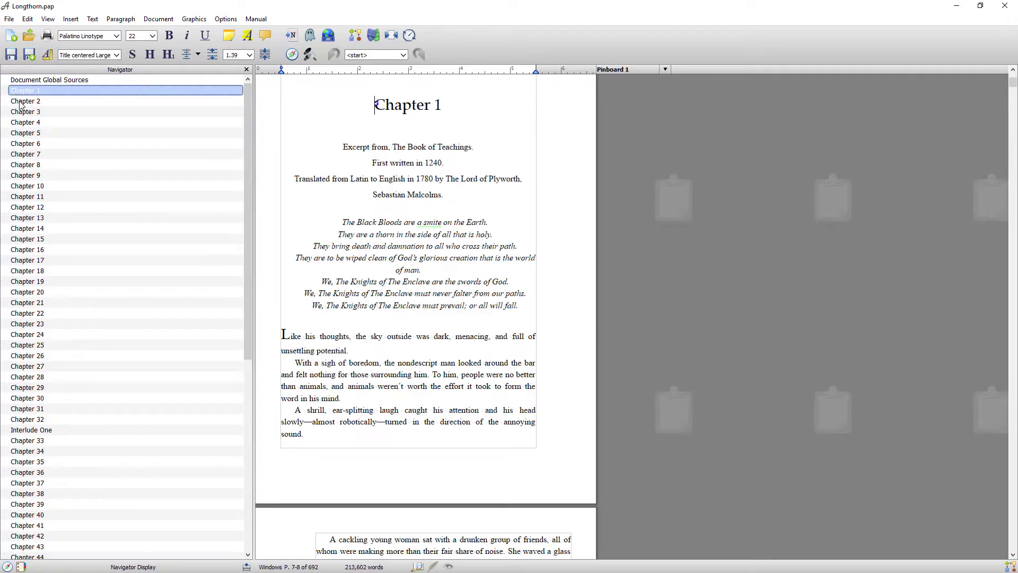
{"action": "left_click", "coordinate": [21, 102]}
{"action": "left_click", "coordinate": [26, 123]}
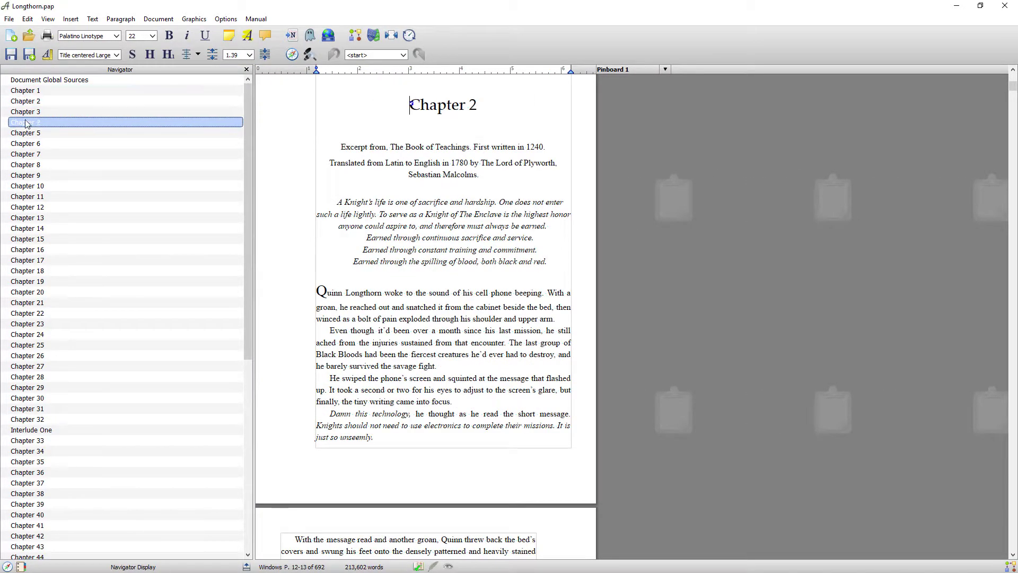
{"action": "left_click", "coordinate": [32, 154]}
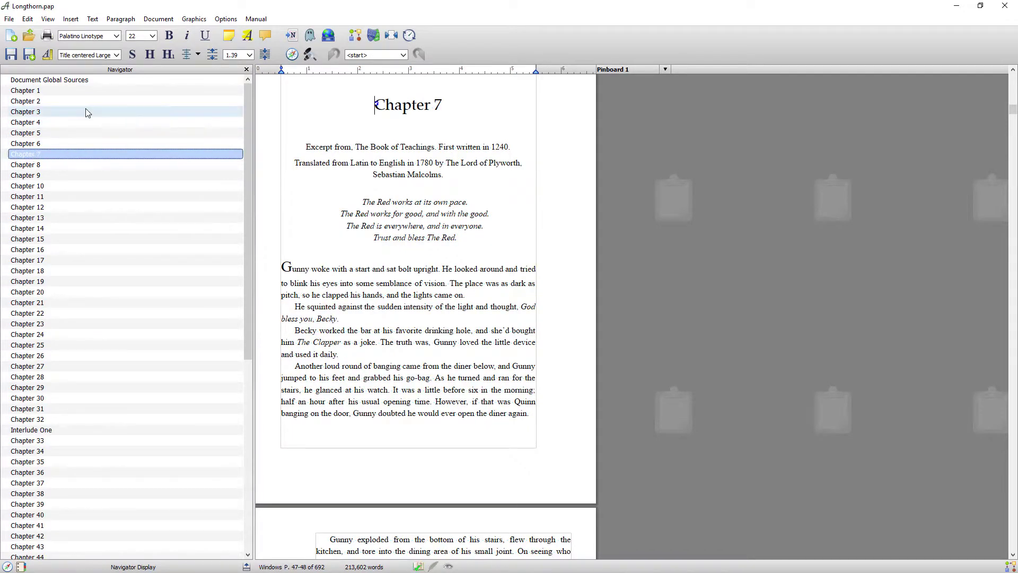
Save as Longthorn.pap, choosing 'Not for This Document' for backups, then close the window.
{"action": "left_click", "coordinate": [12, 55]}
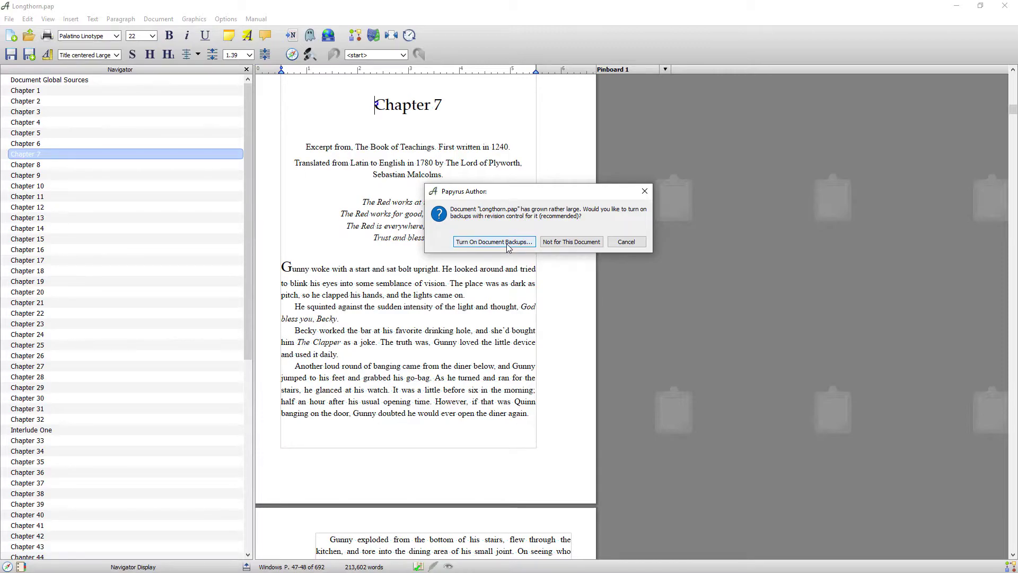
{"action": "left_click", "coordinate": [559, 243]}
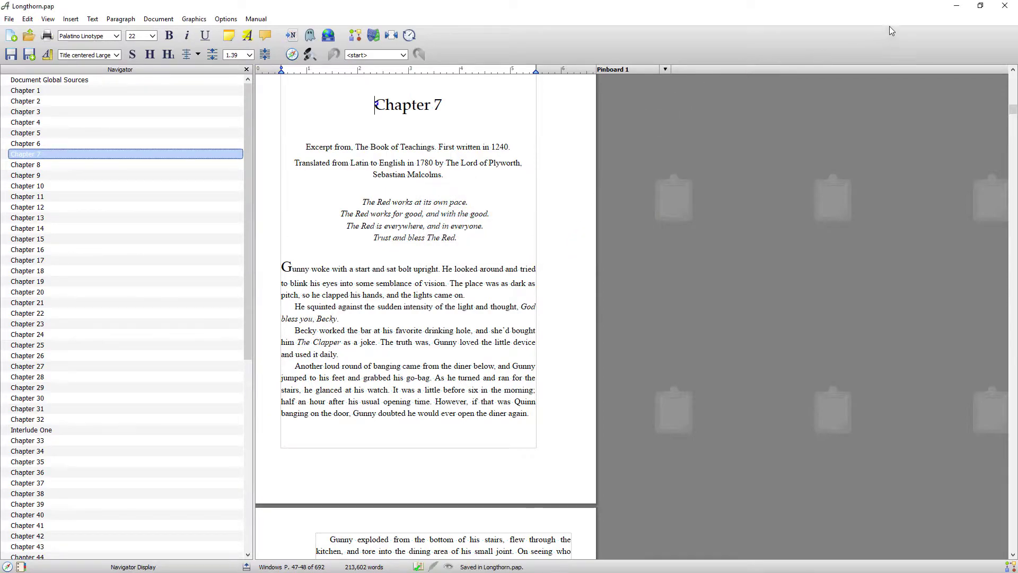
{"action": "left_click", "coordinate": [1004, 6]}
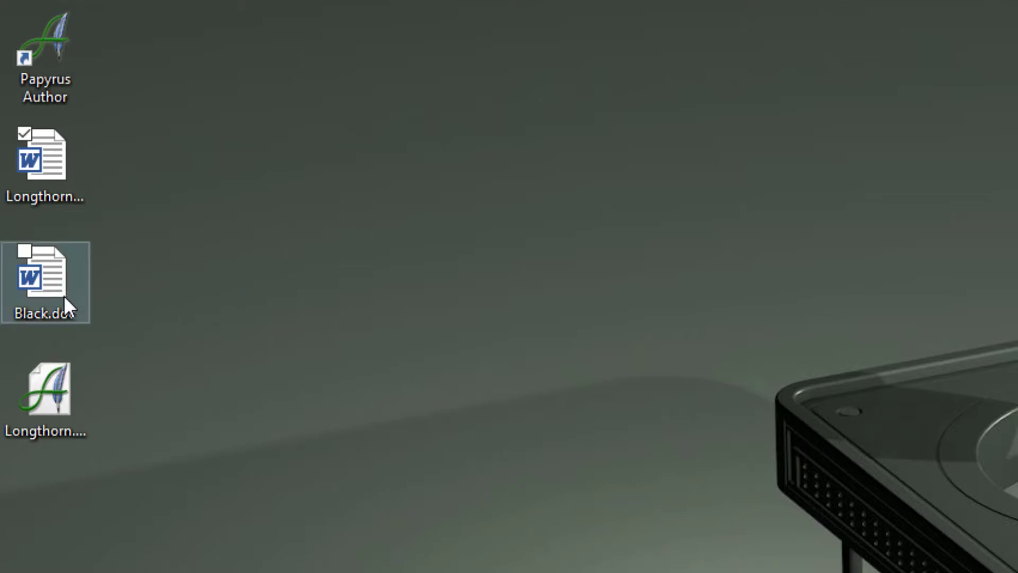
Drop Black.doc onto Papyrus Author, maximize it, and show a widened Navigator outline.
{"action": "left_click_drag", "start_coordinate": [64, 295], "coordinate": [66, 62]}
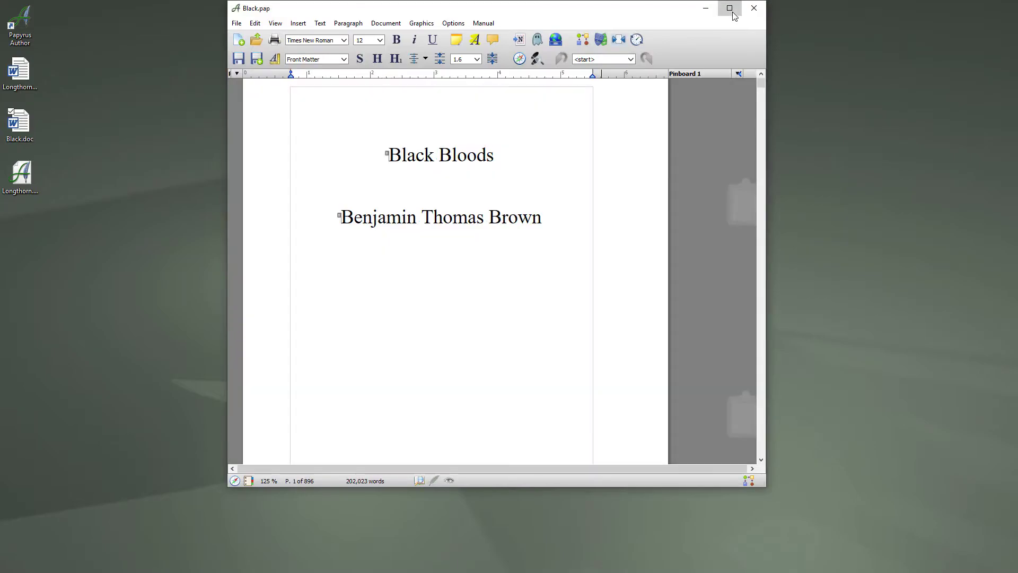
{"action": "left_click", "coordinate": [730, 8]}
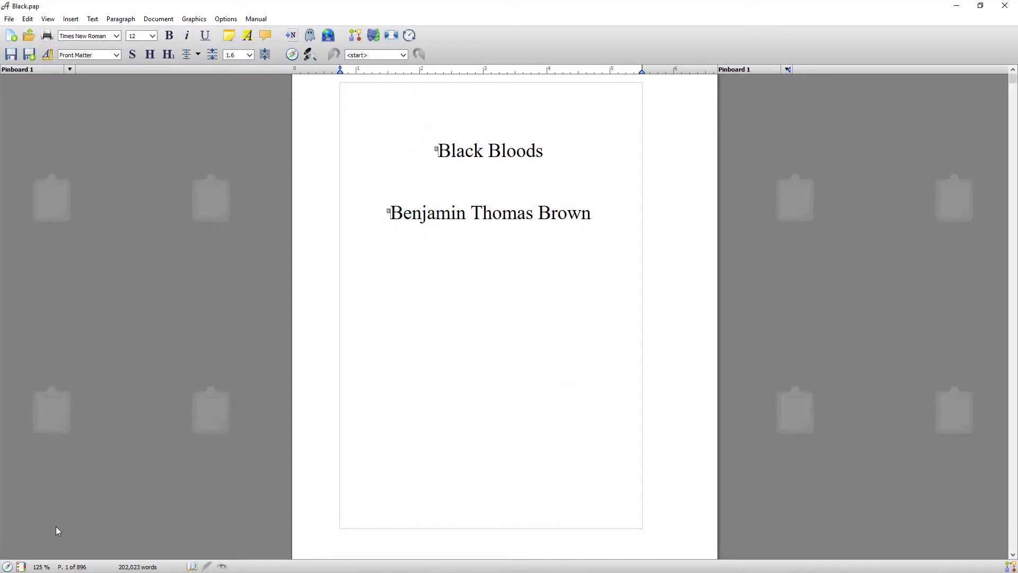
{"action": "left_click", "coordinate": [8, 567]}
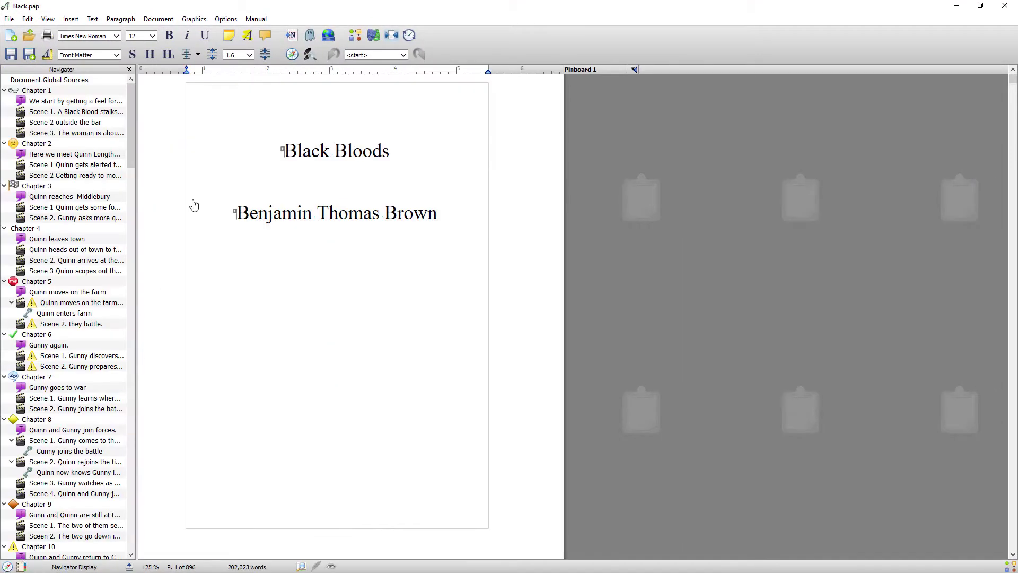
{"action": "left_click_drag", "start_coordinate": [137, 229], "coordinate": [258, 227]}
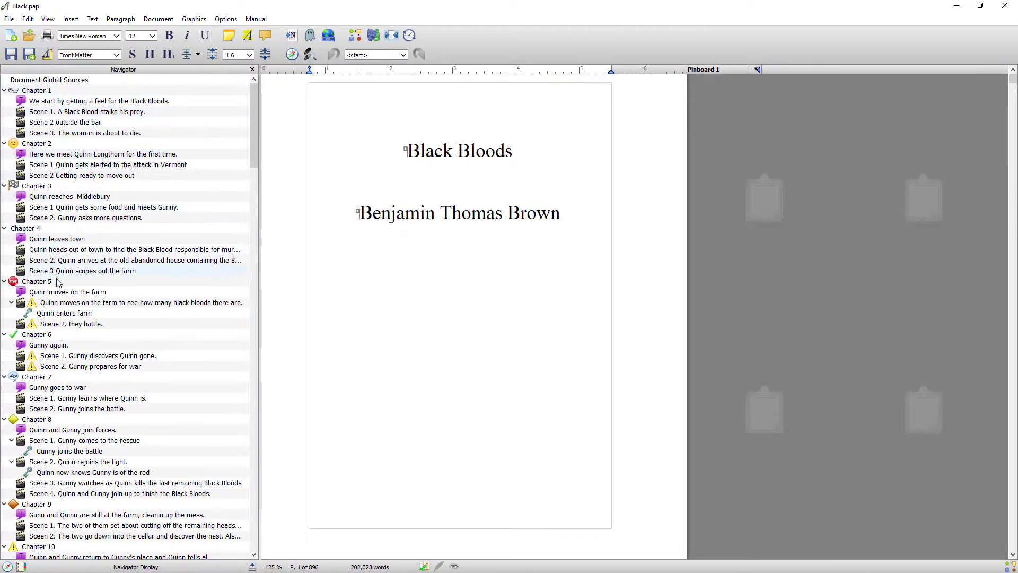
Jump to the abandoned house scene, Quinn reaching Middlebury, Chapter 3, then Scene 2 outside the bar.
{"action": "left_click", "coordinate": [68, 259]}
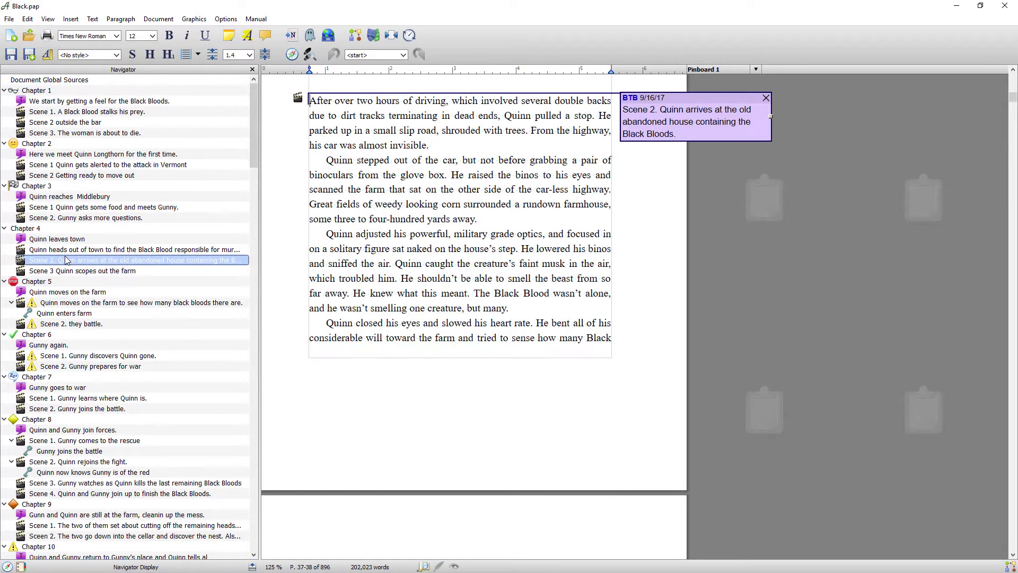
{"action": "left_click", "coordinate": [85, 198]}
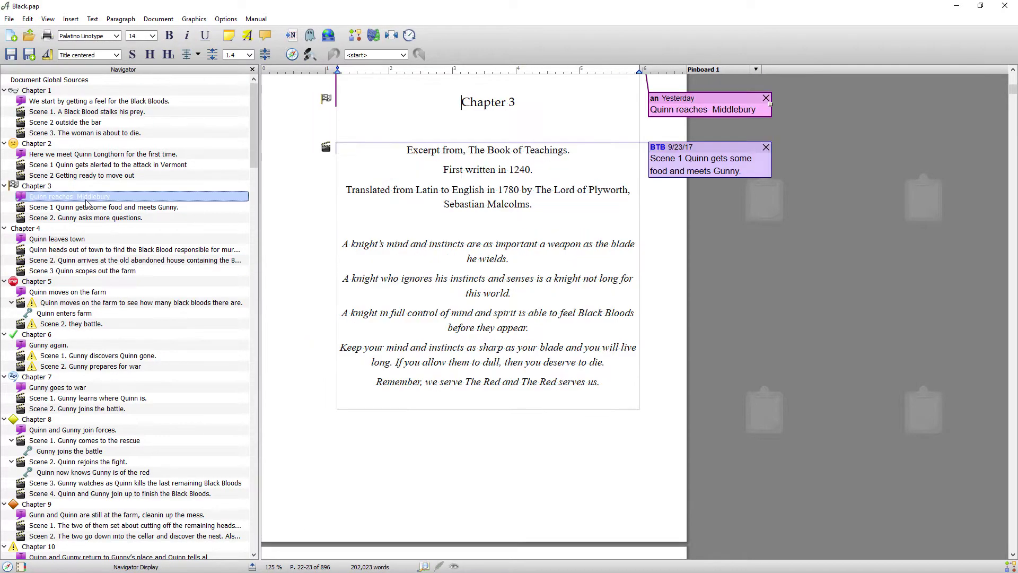
{"action": "left_click", "coordinate": [44, 187]}
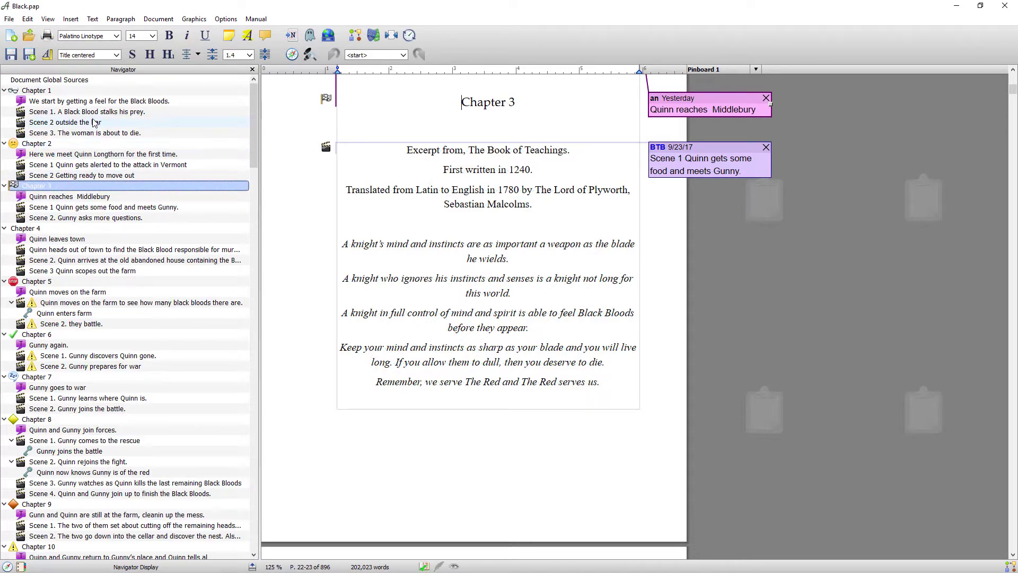
{"action": "left_click", "coordinate": [94, 123]}
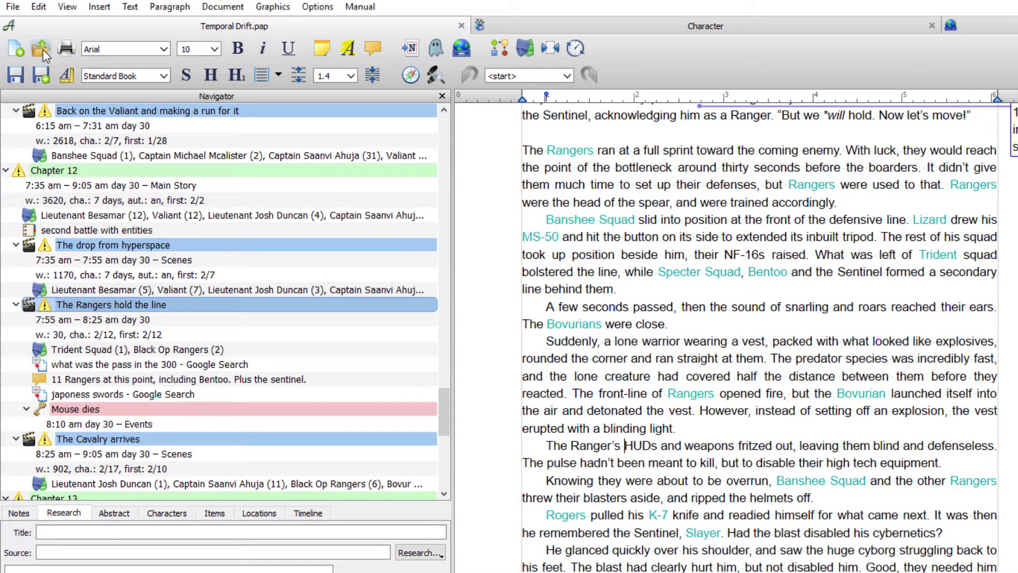
Show the Open Document dialog on the Temporal Drift folder.
{"action": "left_click", "coordinate": [41, 49]}
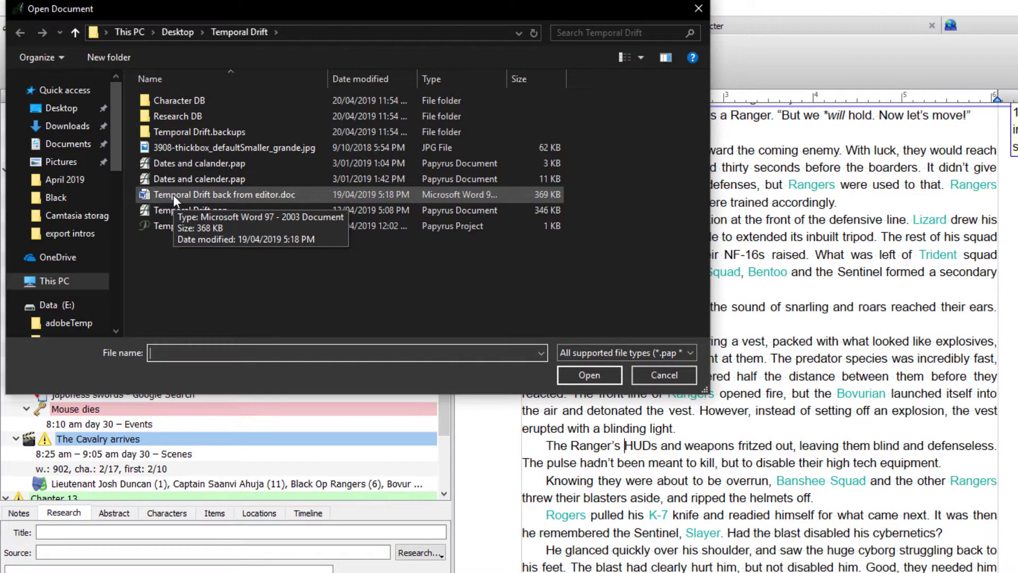
Open Temporal Drift back from editor.doc and browse to Chapter 6 in the Navigator.
{"action": "double_click", "coordinate": [229, 196]}
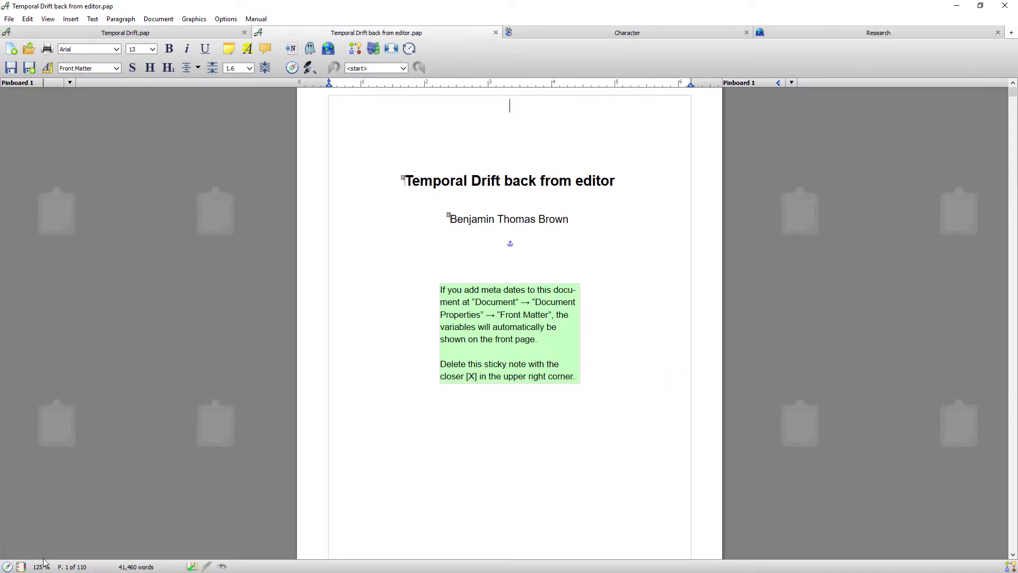
{"action": "left_click", "coordinate": [8, 566]}
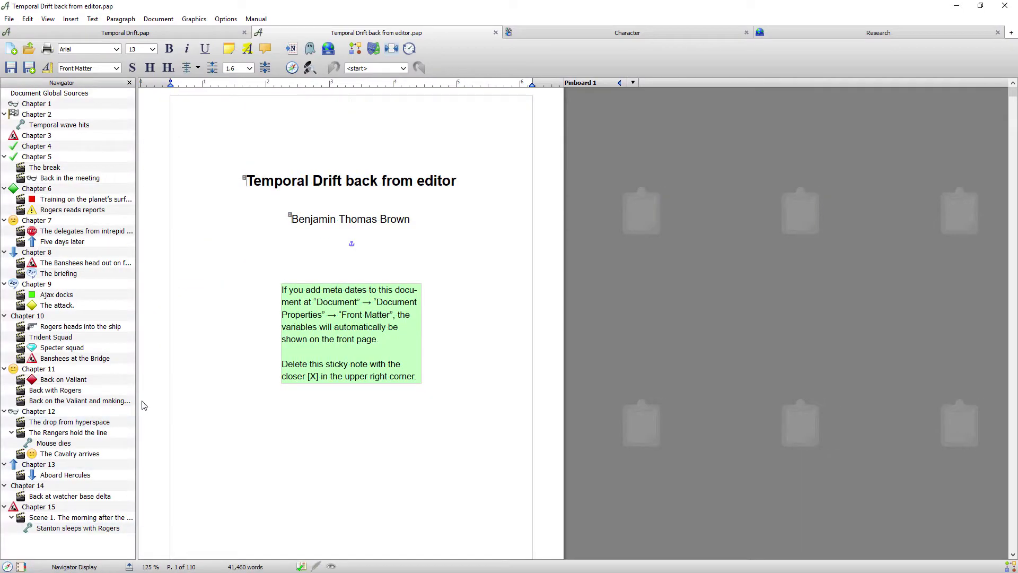
{"action": "left_click", "coordinate": [53, 190]}
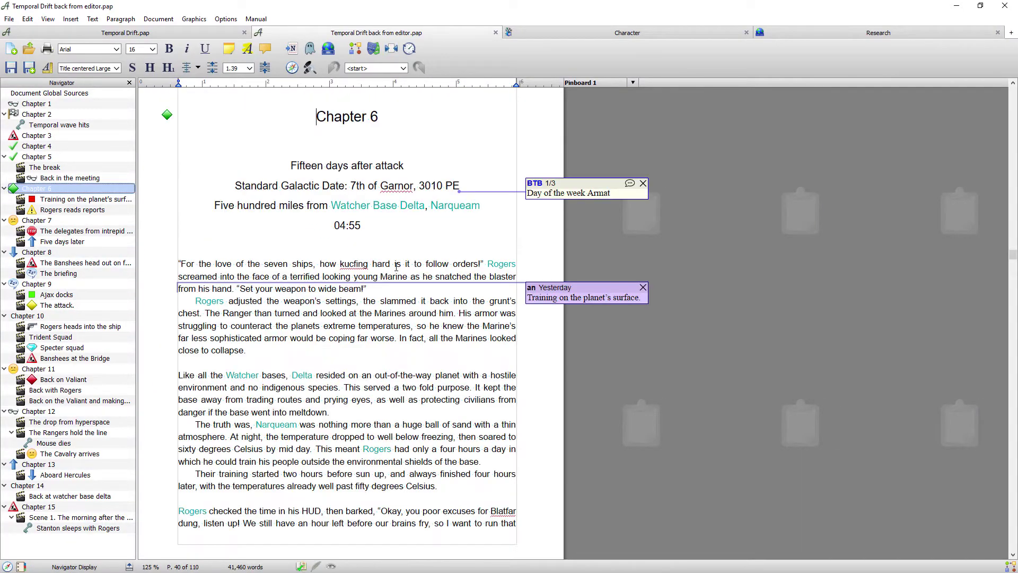
{"action": "scroll", "coordinate": [417, 260], "scroll_direction": "down", "scroll_amount": 10}
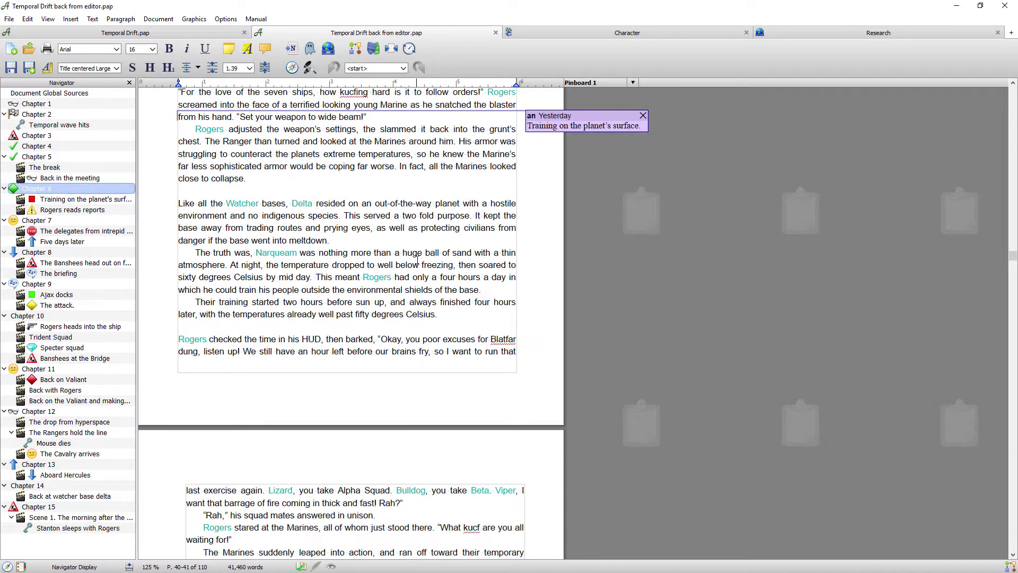
{"action": "scroll", "coordinate": [418, 258], "scroll_direction": "down", "scroll_amount": 7}
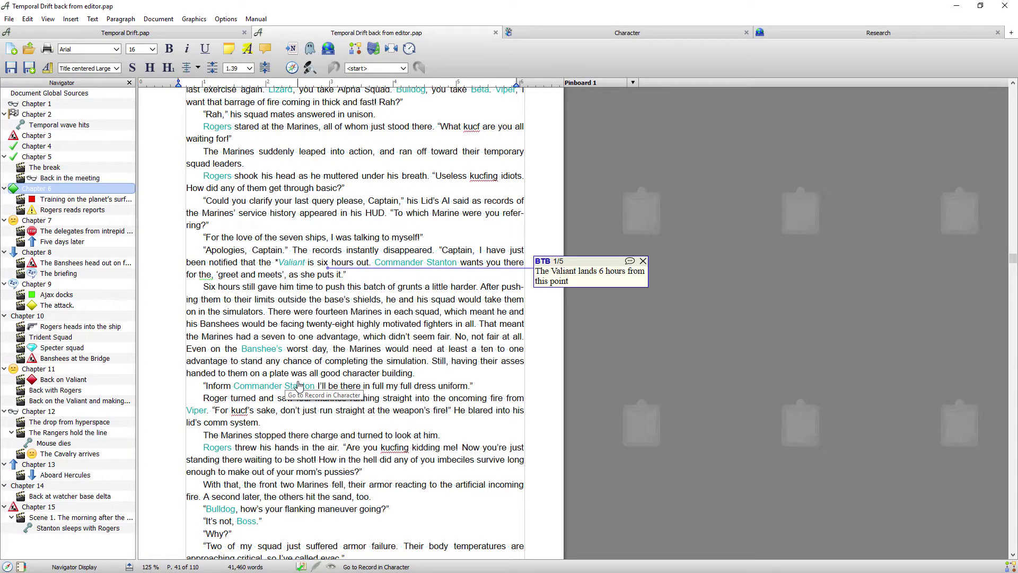
Select the scene The break, glance at the Research database, and return to the document.
{"action": "key", "text": "Up"}
{"action": "key", "text": "Up"}
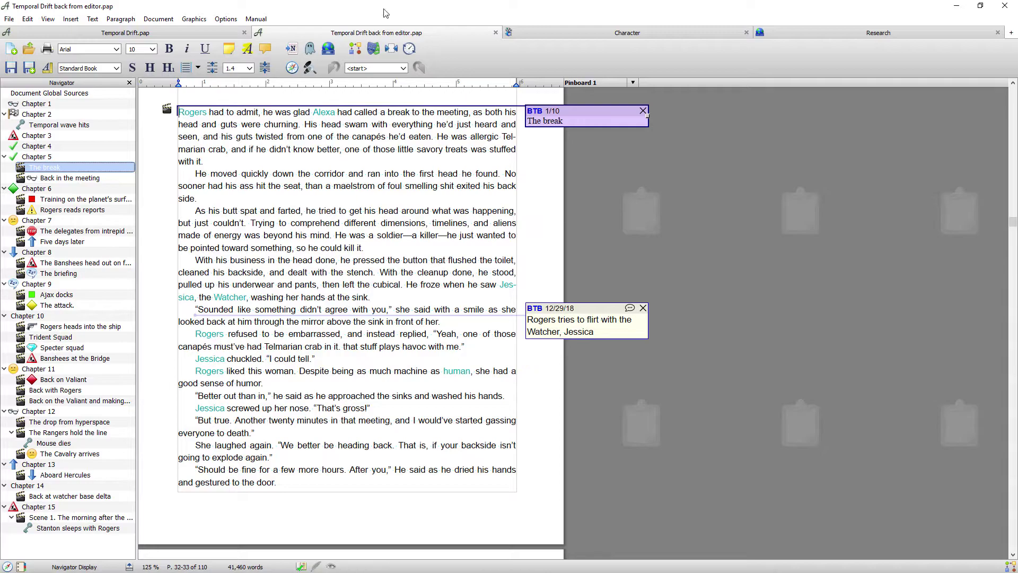
{"action": "left_click", "coordinate": [330, 51]}
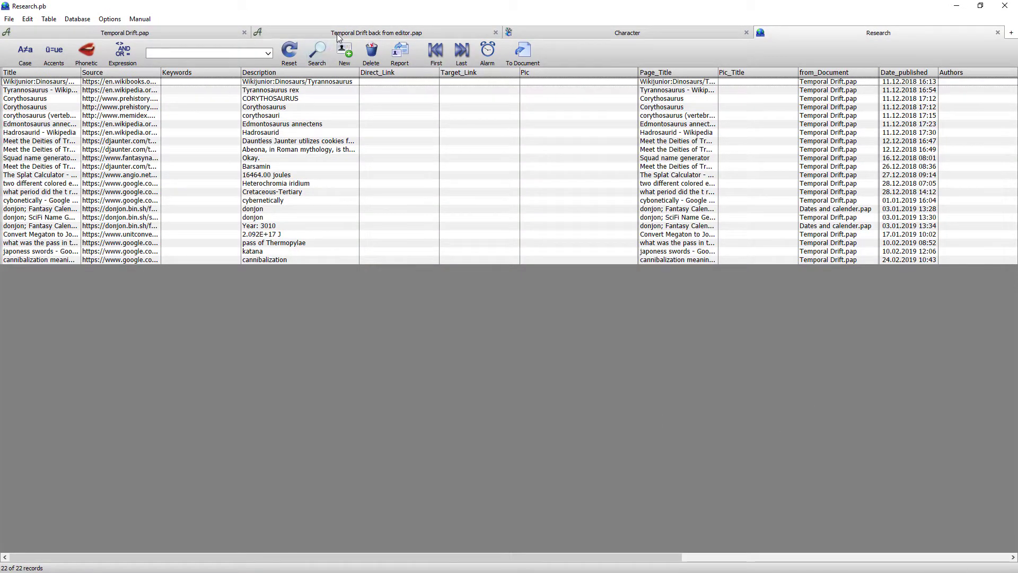
{"action": "left_click", "coordinate": [339, 34]}
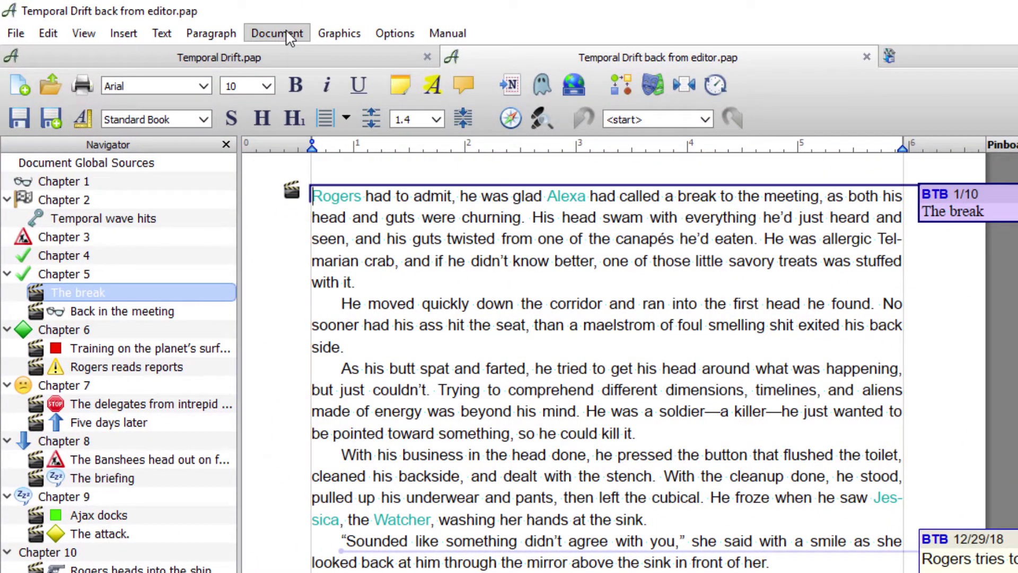
In Associated Documents, tick Temporal Drift back from editor.doc and move it up three places to first.
{"action": "left_click", "coordinate": [277, 33]}
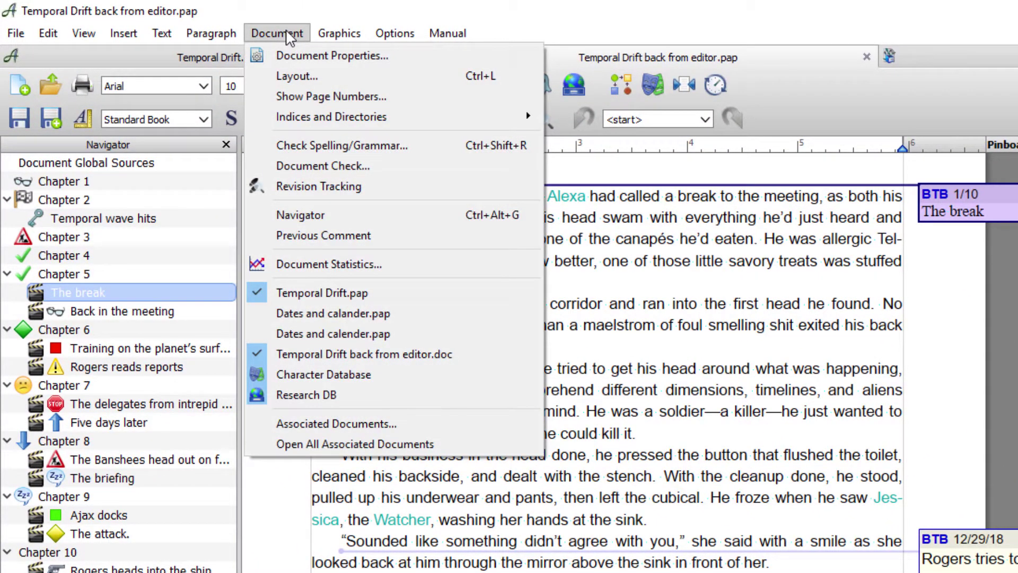
{"action": "mouse_move", "coordinate": [314, 118]}
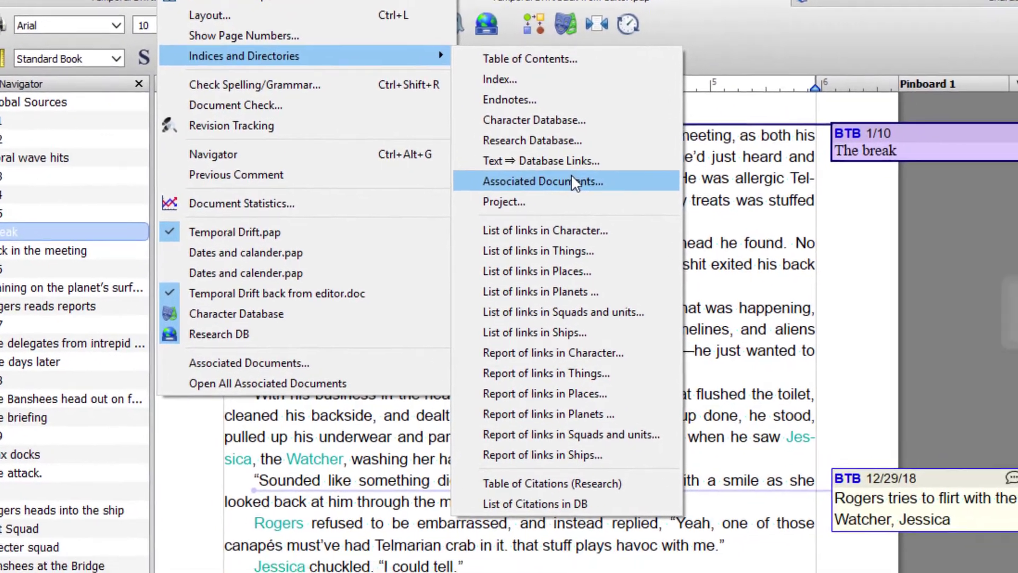
{"action": "left_click", "coordinate": [610, 242]}
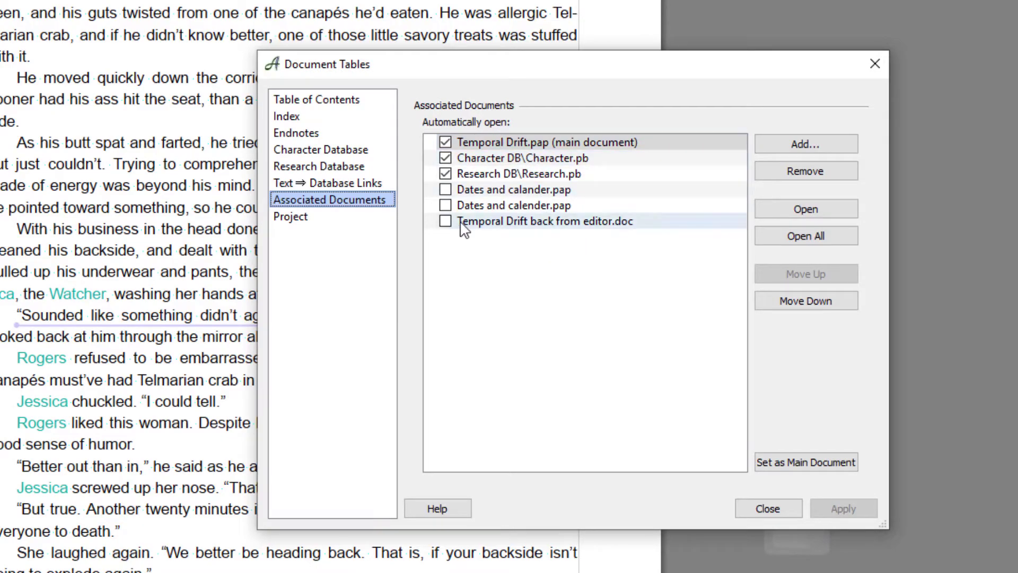
{"action": "left_click", "coordinate": [445, 222]}
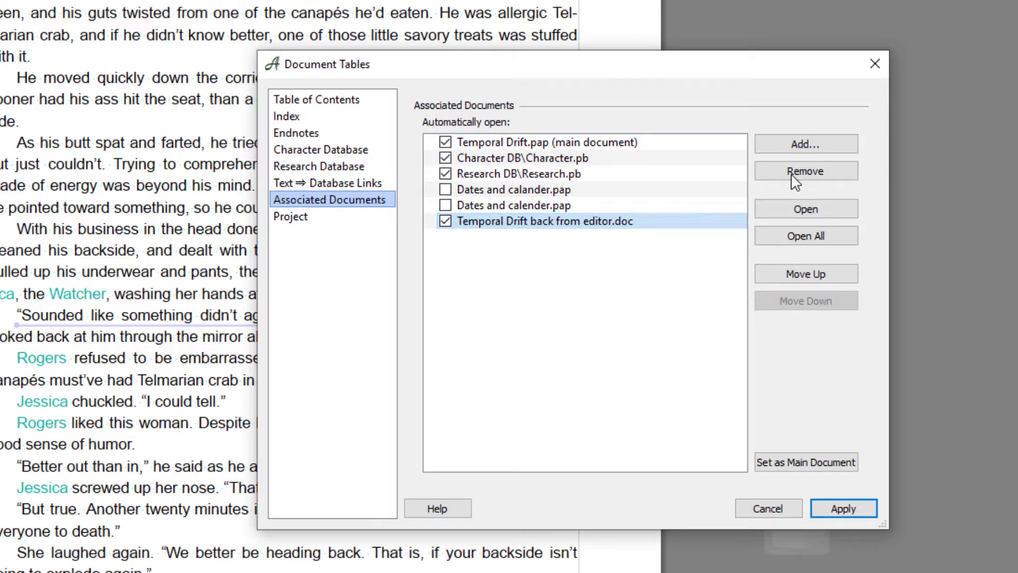
{"action": "left_click", "coordinate": [806, 282]}
{"action": "left_click", "coordinate": [806, 282]}
{"action": "left_click", "coordinate": [805, 282]}
{"action": "left_click", "coordinate": [805, 282]}
{"action": "left_click", "coordinate": [805, 283]}
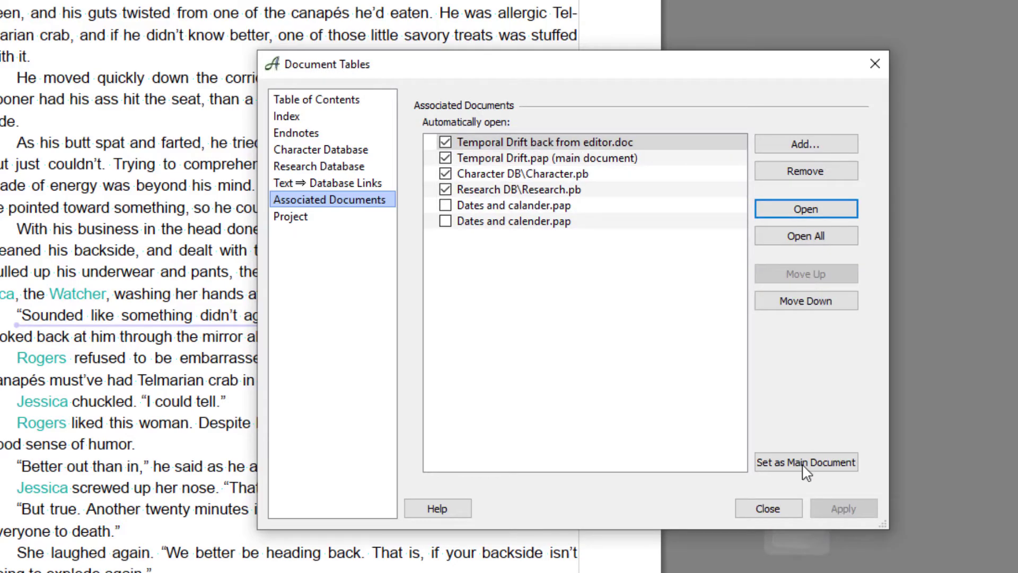
{"action": "left_click", "coordinate": [770, 508]}
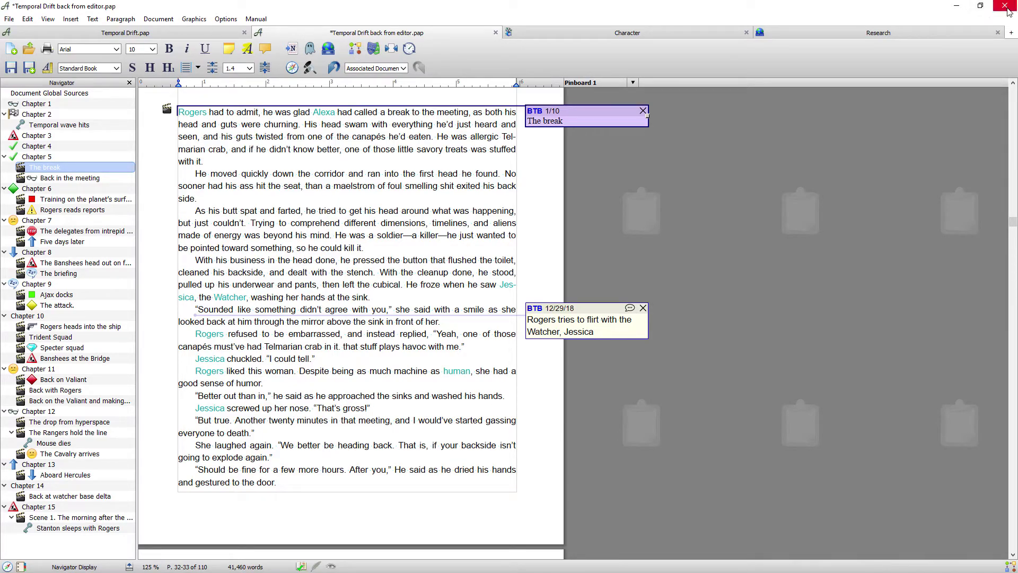
Close Papyrus Author, choosing Save for the edited project.
{"action": "left_click", "coordinate": [1009, 11]}
{"action": "left_click", "coordinate": [491, 241]}
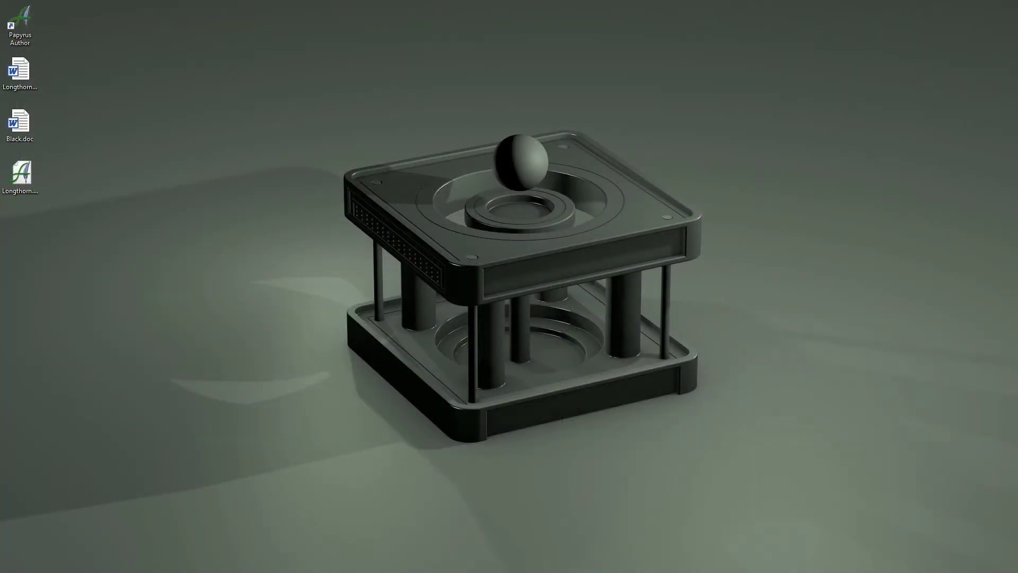